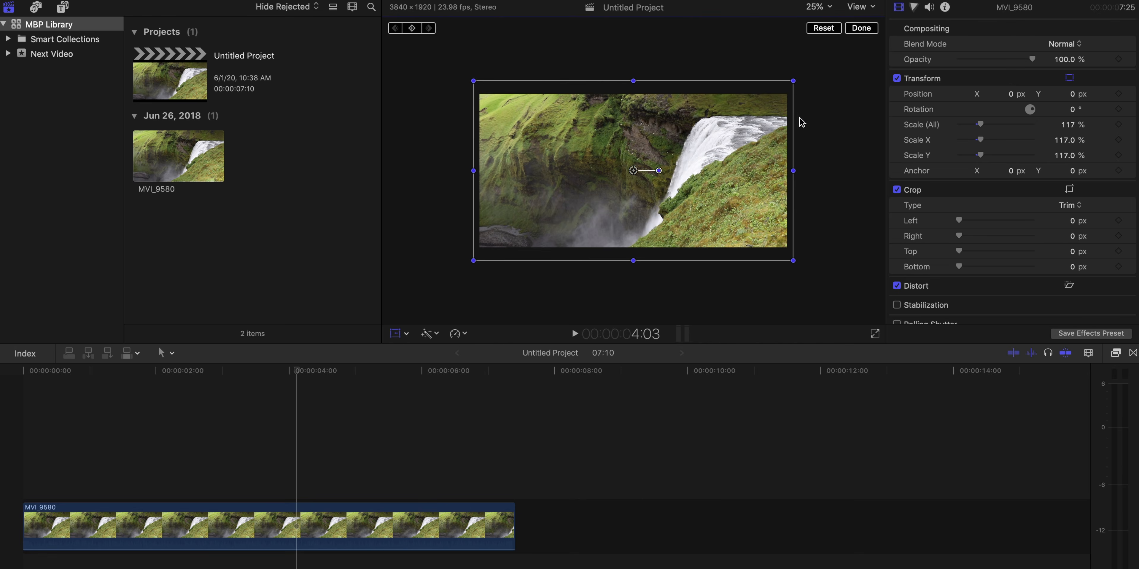
- Reposition the waterfall clip to about X 49.3 px, Y 4.5 px and add a position keyframe at 2:19
{"action": "mouse_move", "coordinate": [695, 135]}
{"action": "left_mouse_down"}
{"action": "mouse_move", "coordinate": [729, 128]}
{"action": "mouse_move", "coordinate": [696, 132]}
{"action": "left_mouse_up"}
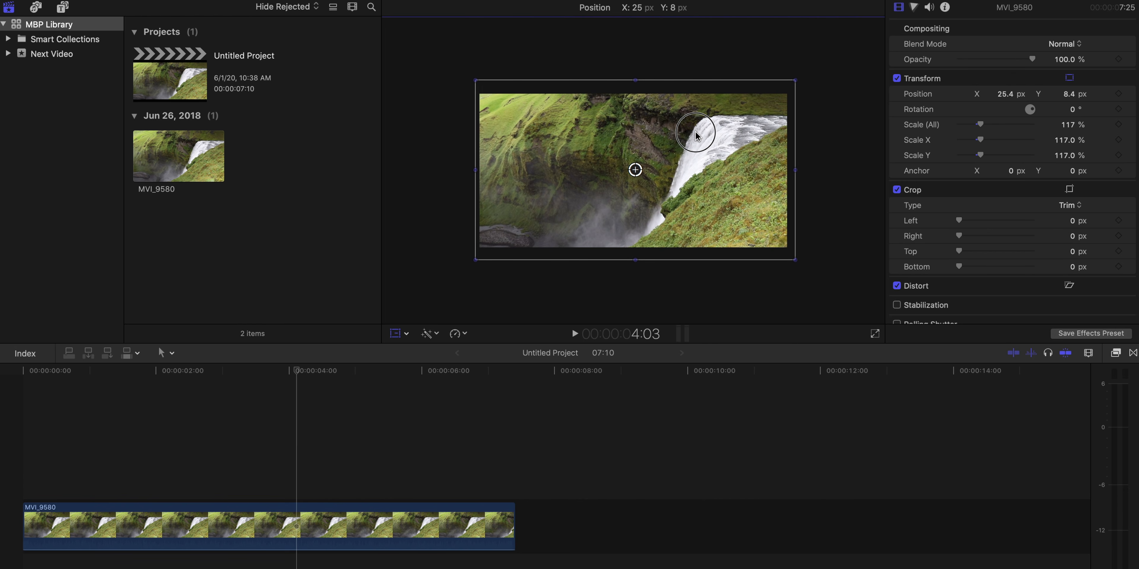
{"action": "left_click_drag", "start_coordinate": [695, 131], "coordinate": [697, 131]}
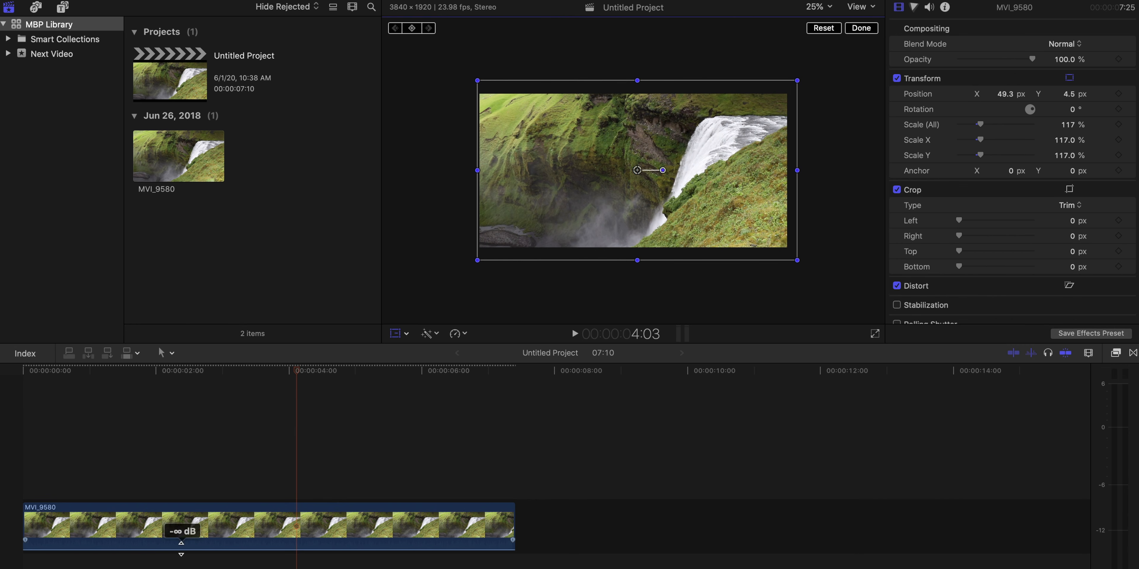
{"action": "left_click", "coordinate": [196, 534]}
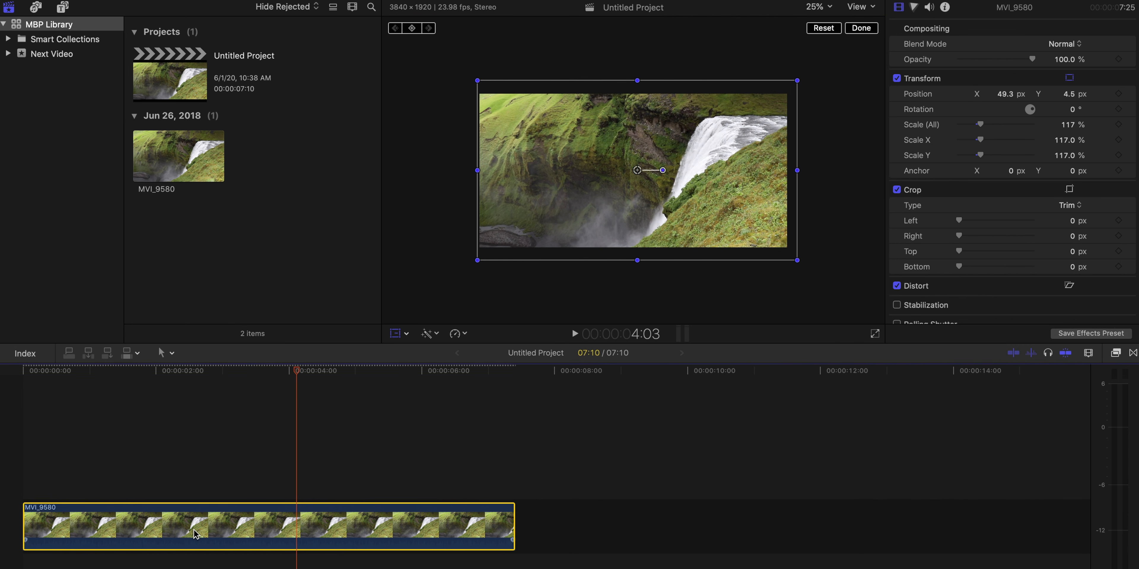
{"action": "key", "text": "ctrl+v"}
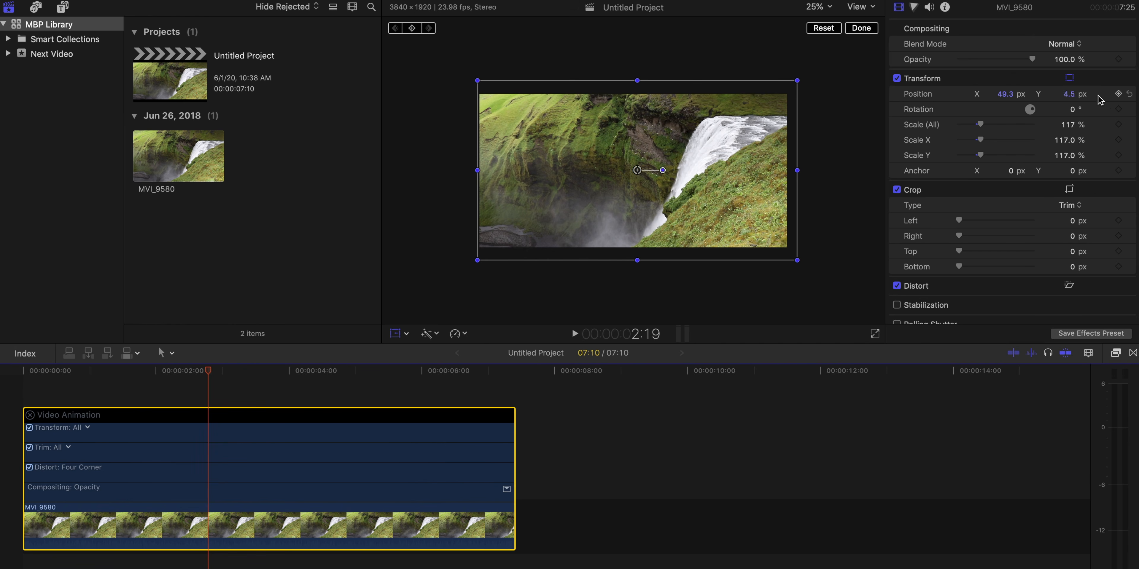
{"action": "left_click", "coordinate": [1119, 94]}
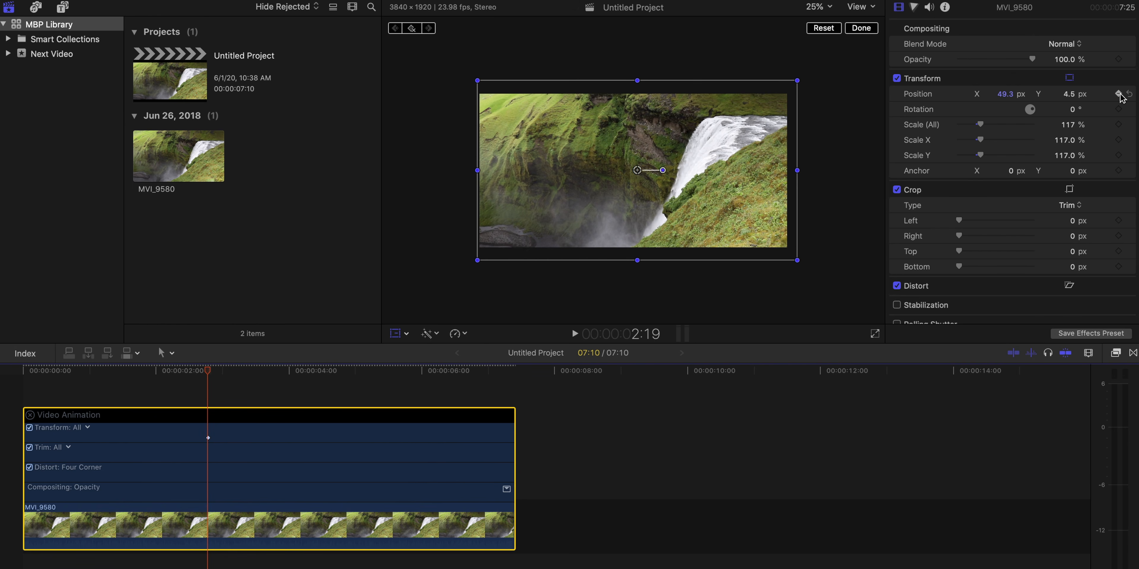
- Create a second position keyframe further along the waterfall clip by shifting the image horizontally
{"action": "left_click", "coordinate": [259, 370]}
{"action": "left_click", "coordinate": [562, 216]}
{"action": "mouse_move", "coordinate": [1005, 95]}
{"action": "left_mouse_down"}
{"action": "mouse_move", "coordinate": [987, 94]}
{"action": "mouse_move", "coordinate": [1006, 97]}
{"action": "left_mouse_up"}
- Move the second position keyframe towards the end of the waterfall clip and the first one to its start
{"action": "left_click_drag", "start_coordinate": [259, 438], "coordinate": [565, 438]}
{"action": "left_click_drag", "start_coordinate": [208, 438], "coordinate": [25, 438]}
{"action": "left_click_drag", "start_coordinate": [234, 379], "coordinate": [83, 380]}
- Fit the picture to the viewer, leave the on-screen transform controls and play the horizontal move from near the clip's start
{"action": "left_click", "coordinate": [818, 7]}
{"action": "left_click", "coordinate": [822, 20]}
{"action": "left_click", "coordinate": [868, 28]}
{"action": "left_click", "coordinate": [88, 377]}
{"action": "key", "text": "space"}
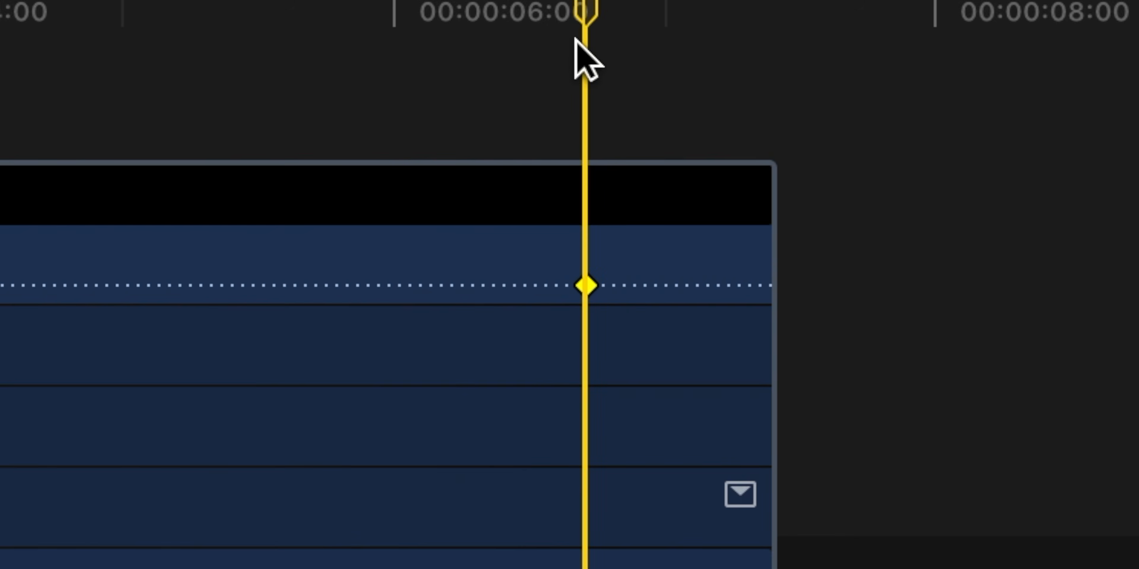
- Shift the waterfall image vertically at 6:06 by keyframing its Y position at about -144.6 px
{"action": "key", "text": "shift+Left"}
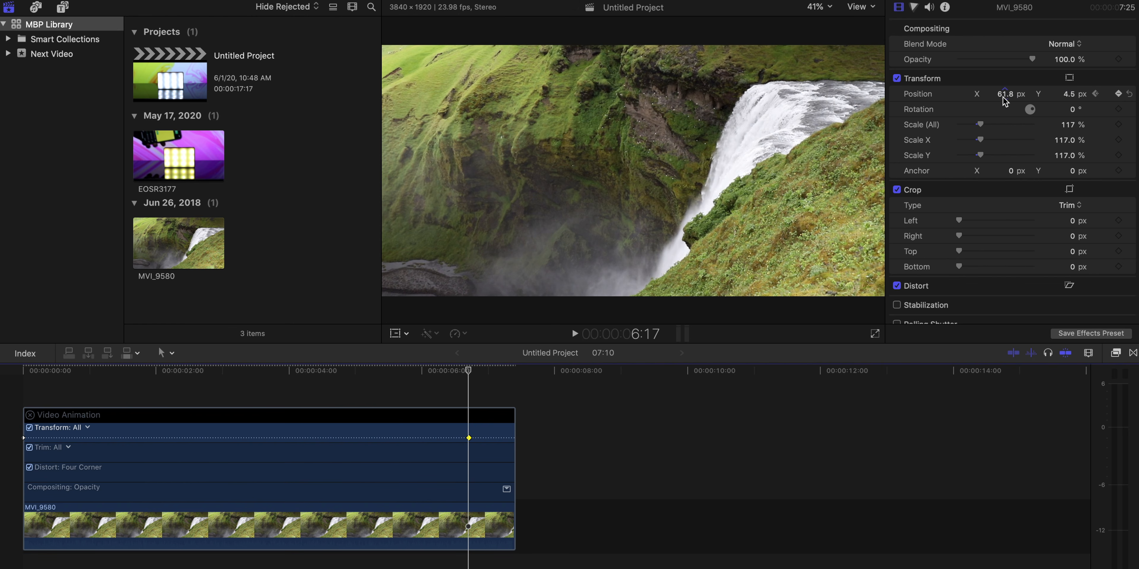
{"action": "left_click_drag", "start_coordinate": [469, 380], "coordinate": [37, 389]}
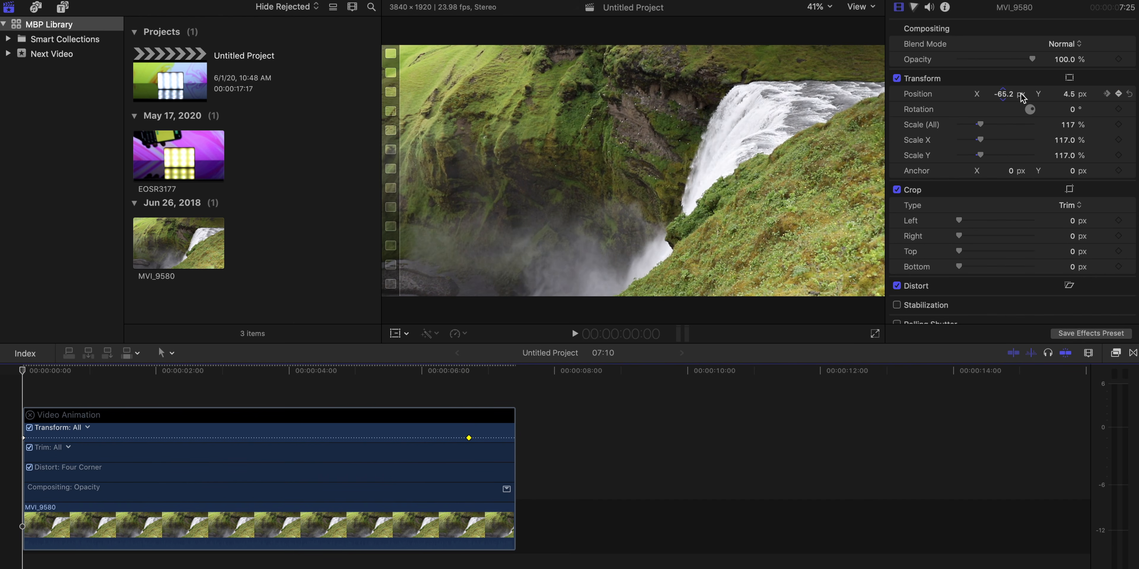
{"action": "left_click", "coordinate": [438, 380]}
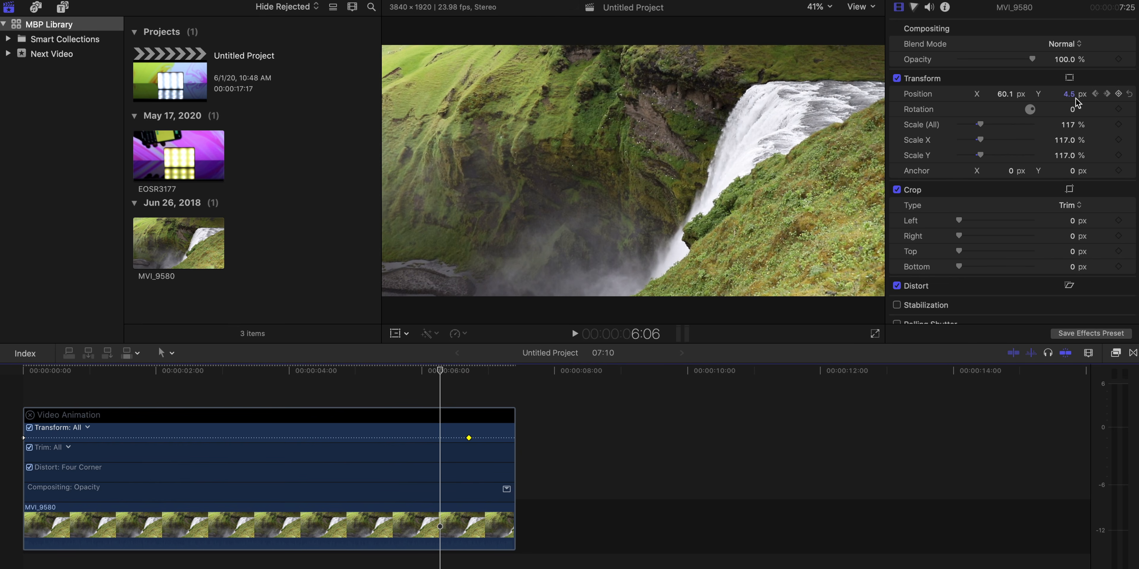
{"action": "left_click_drag", "start_coordinate": [1078, 102], "coordinate": [1078, 132]}
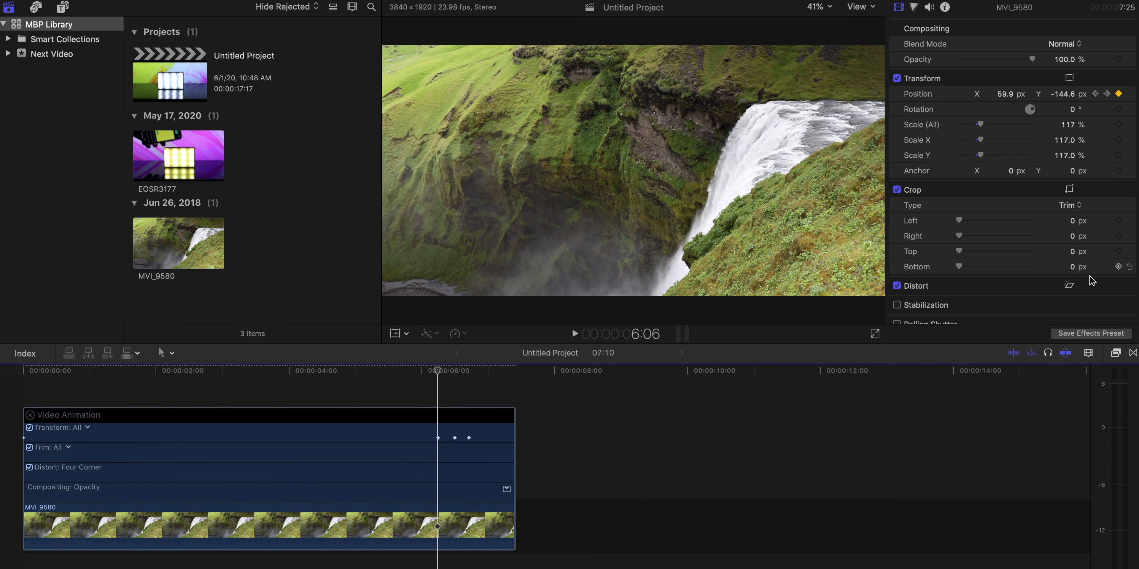
- Apply the Gaussian blur effect to the waterfall clip and scrub back to 3:20
{"action": "scroll", "coordinate": [1110, 310], "scroll_direction": "down", "scroll_amount": 3}
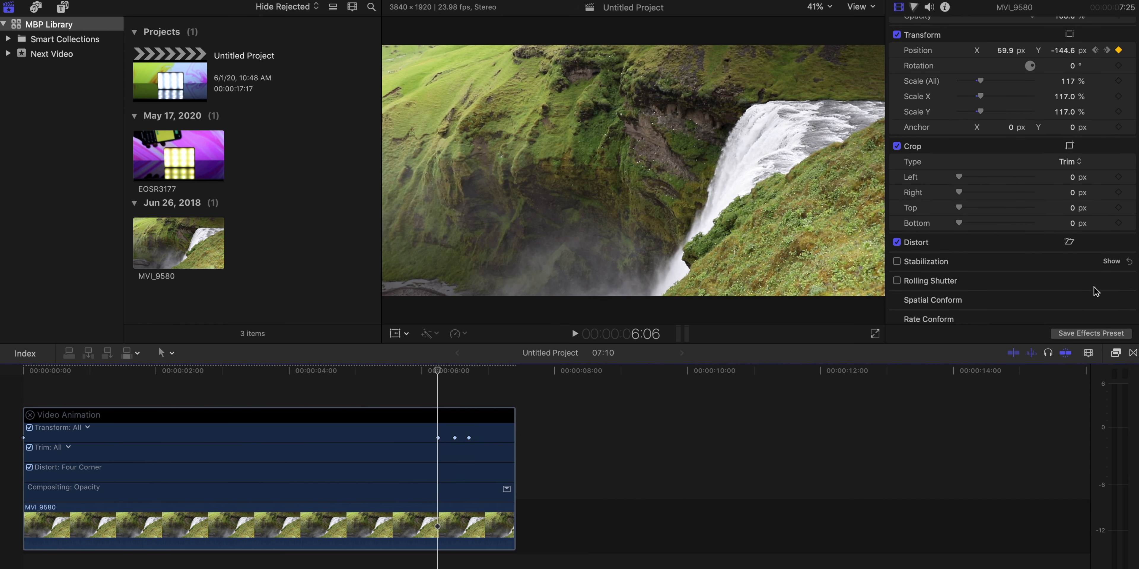
{"action": "scroll", "coordinate": [1085, 283], "scroll_direction": "down", "scroll_amount": 1}
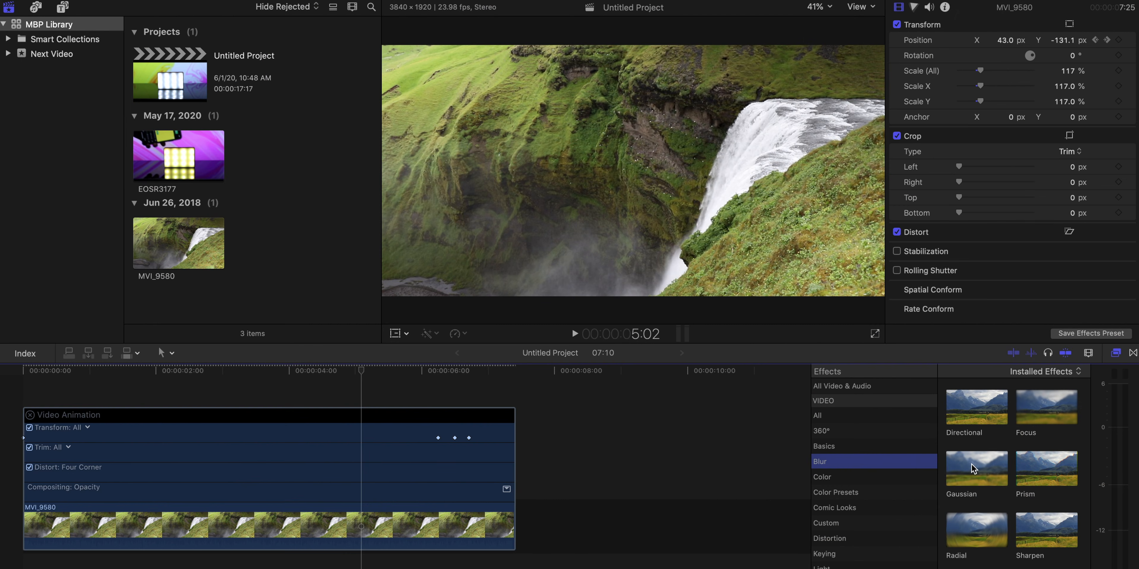
{"action": "left_click_drag", "start_coordinate": [971, 465], "coordinate": [329, 486]}
{"action": "left_click", "coordinate": [331, 371]}
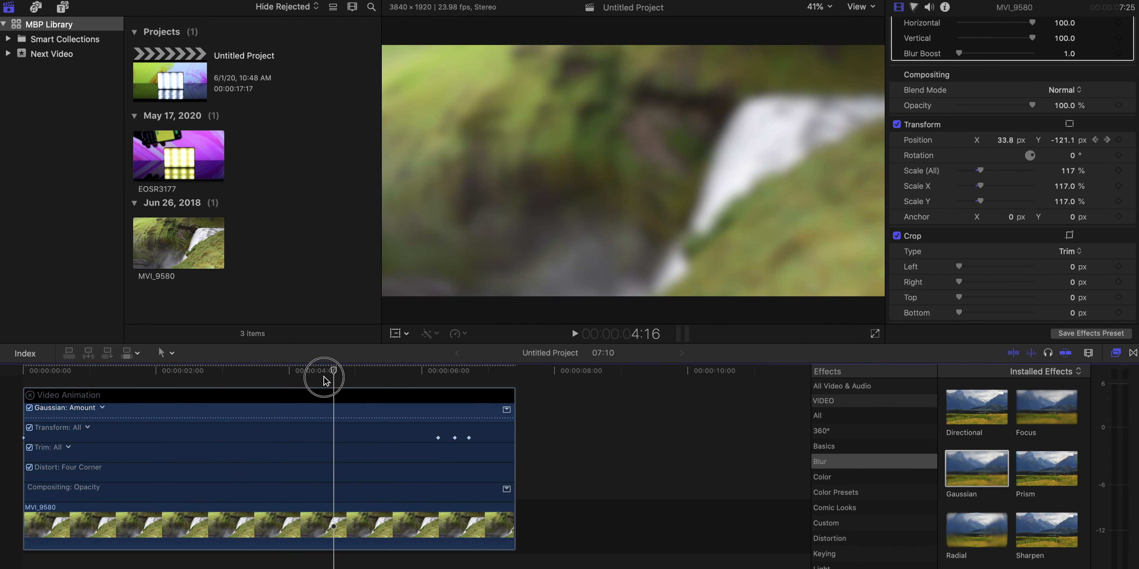
{"action": "left_click_drag", "start_coordinate": [326, 381], "coordinate": [288, 383]}
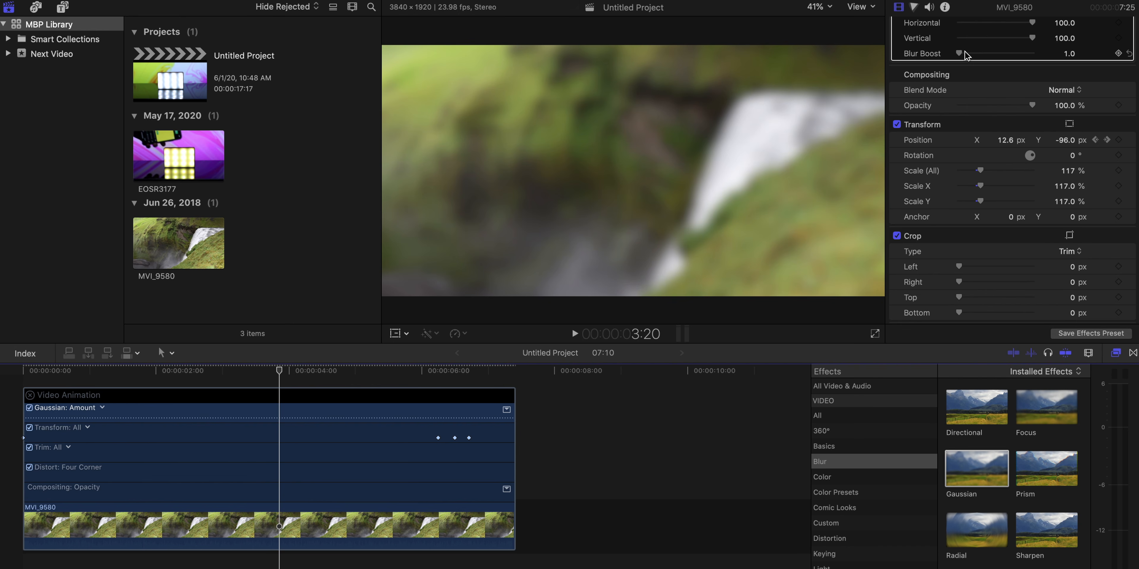
- Add a keyframe for the Gaussian blur's Amount at 3:20 and set it to 0
{"action": "scroll", "coordinate": [965, 55], "scroll_direction": "up", "scroll_amount": 4}
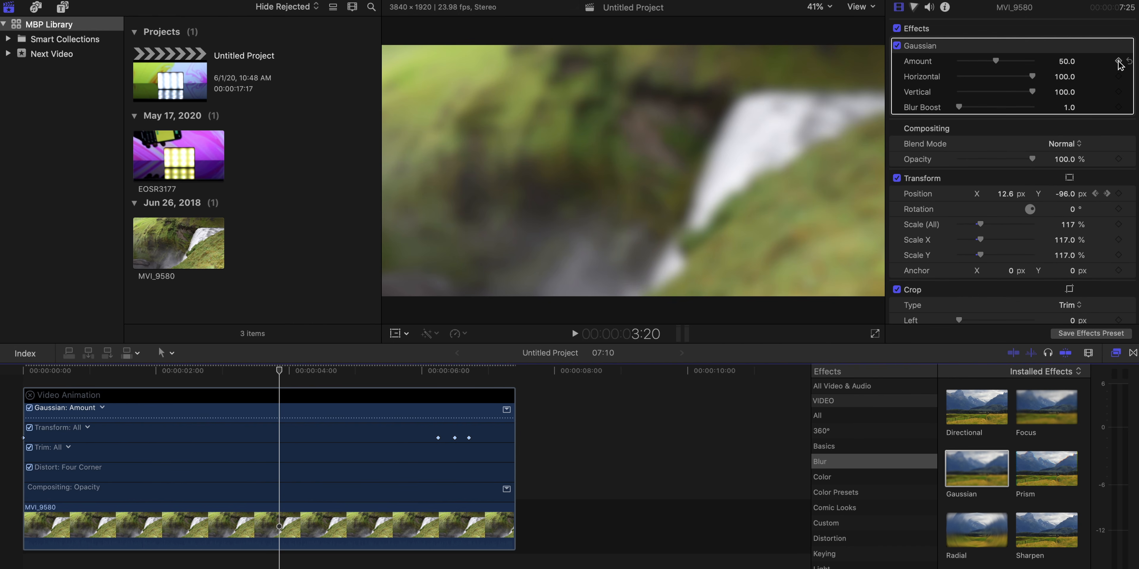
{"action": "left_click", "coordinate": [1118, 61]}
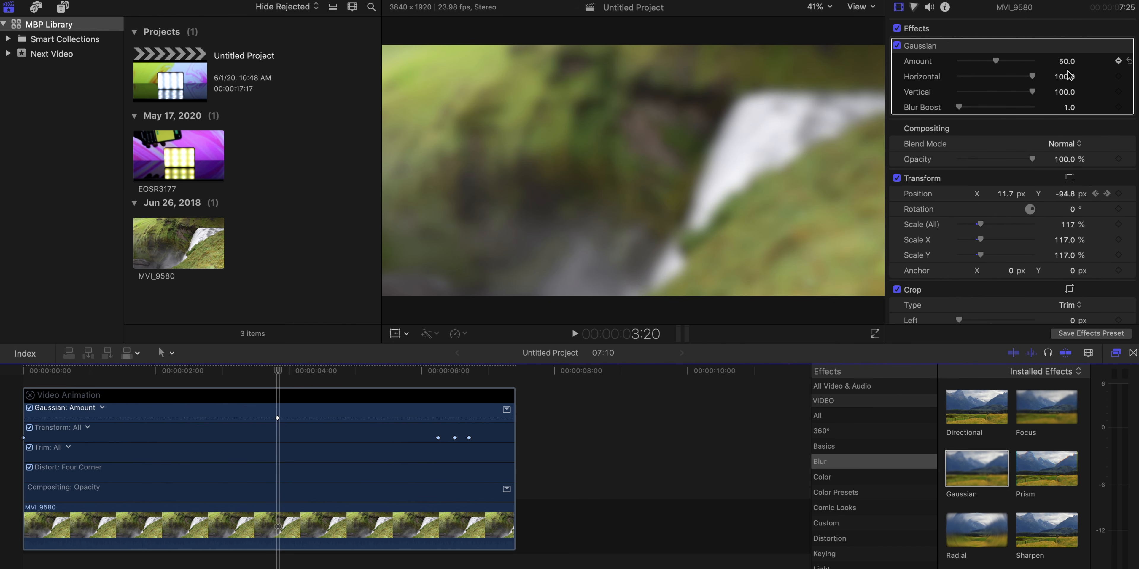
{"action": "left_click_drag", "start_coordinate": [997, 64], "coordinate": [564, 246]}
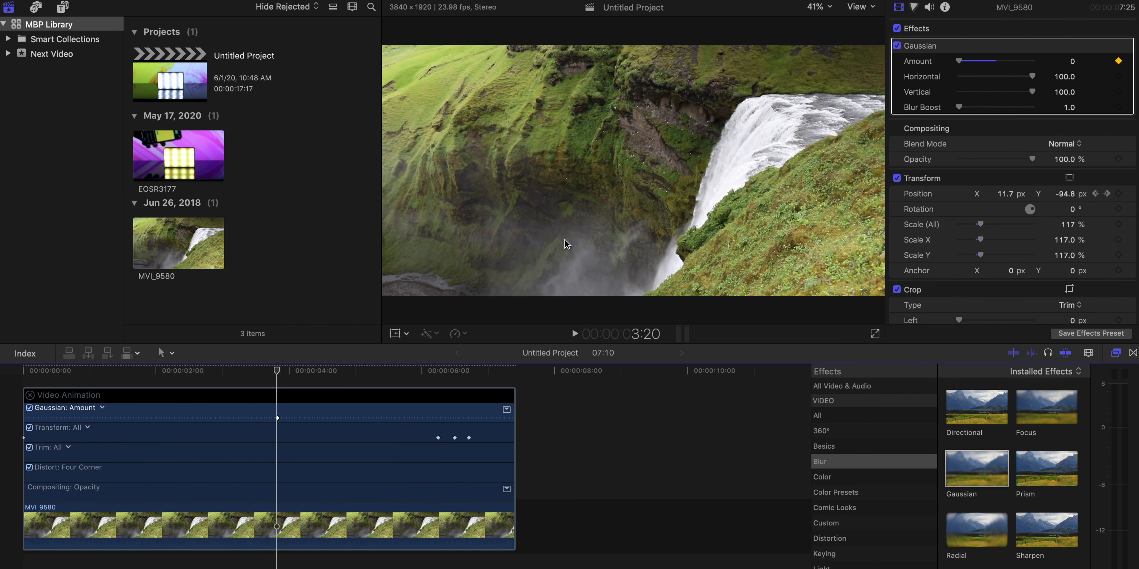
- Keyframe the Gaussian Amount at about 21.92 near 4:00, and add another blur keyframe at 4:07
{"action": "left_click", "coordinate": [291, 370]}
{"action": "mouse_move", "coordinate": [962, 62]}
{"action": "left_mouse_down"}
{"action": "mouse_move", "coordinate": [983, 58]}
{"action": "mouse_move", "coordinate": [975, 65]}
{"action": "left_mouse_up"}
{"action": "left_click", "coordinate": [308, 371]}
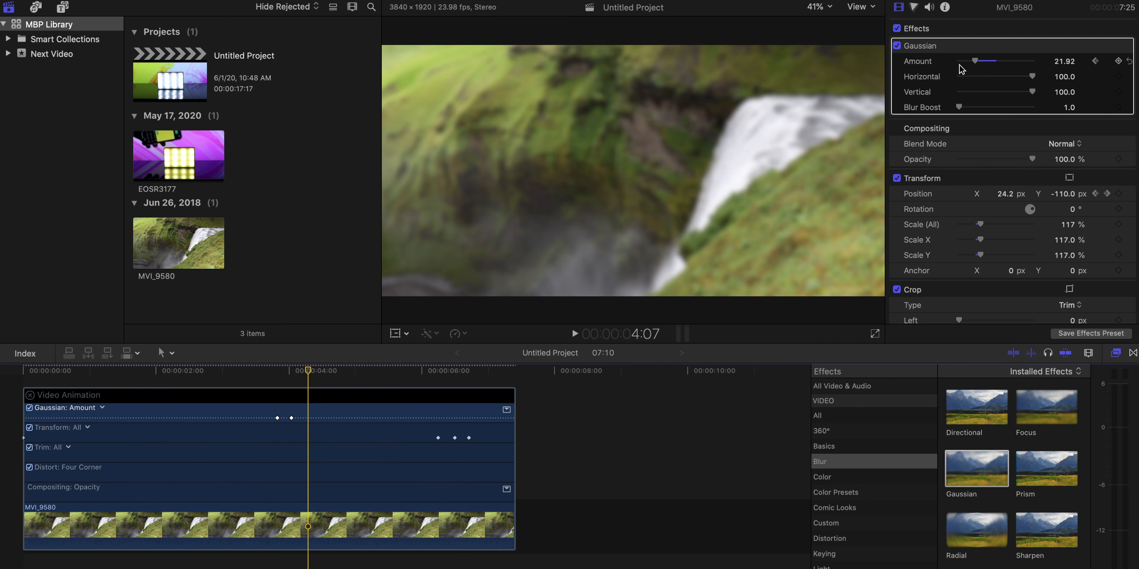
{"action": "left_click", "coordinate": [266, 371]}
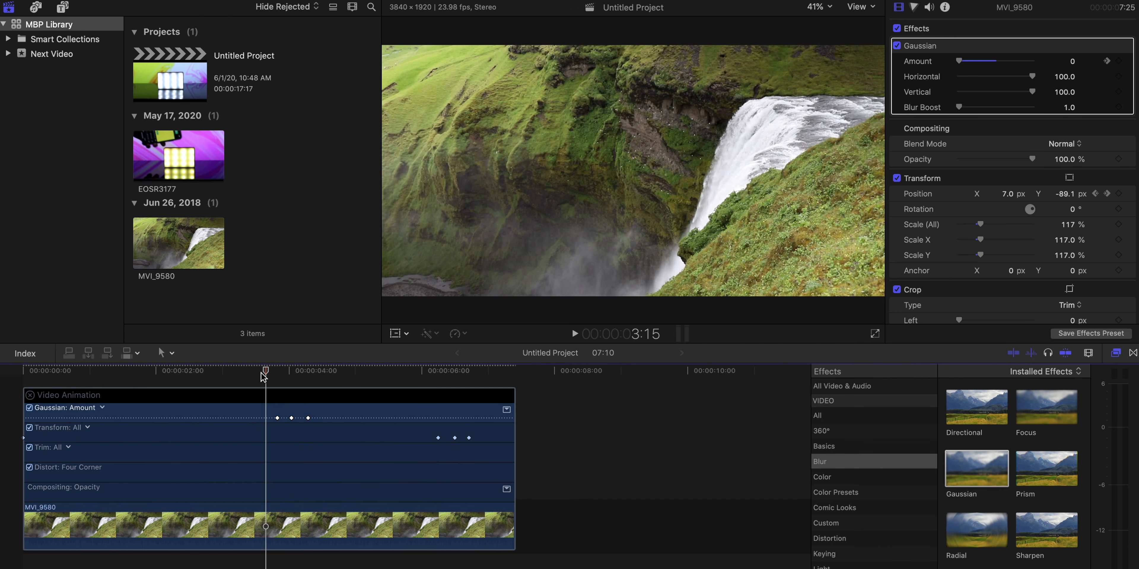
- Force quit the unresponsive Final Cut Pro application
{"action": "right_click", "coordinate": [211, 508]}
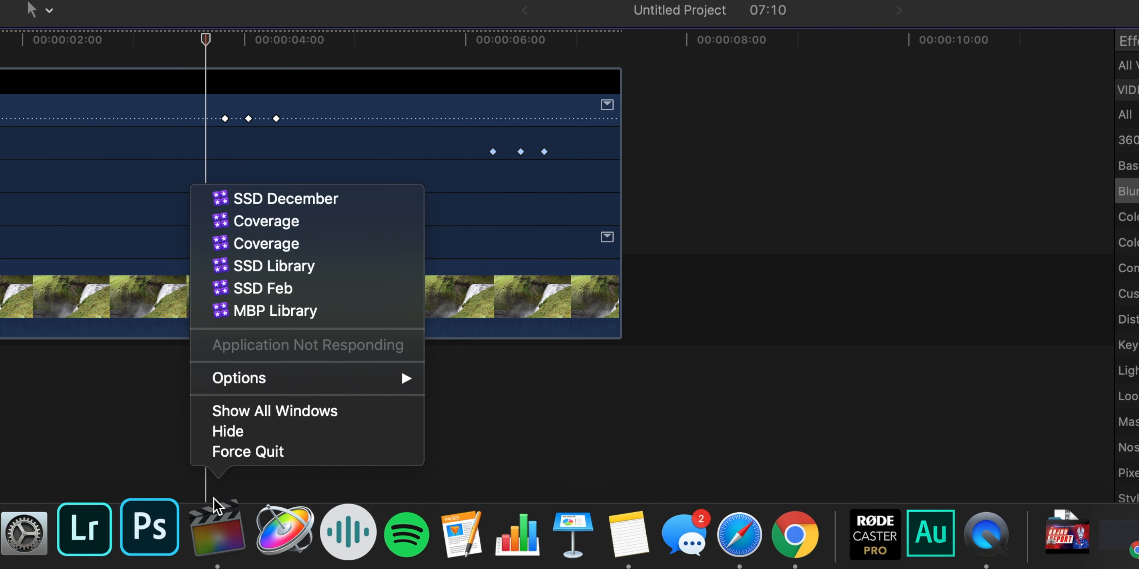
{"action": "left_click", "coordinate": [206, 456]}
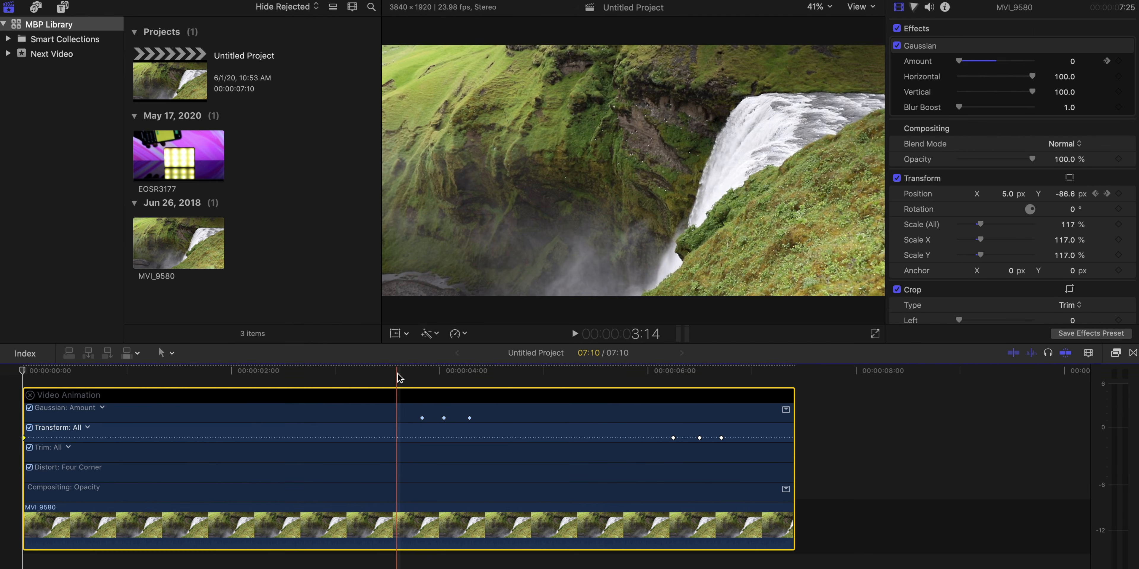
- Scrub through the waterfall clip's Gaussian blur keyframes to check the blur animation
{"action": "left_click", "coordinate": [399, 375]}
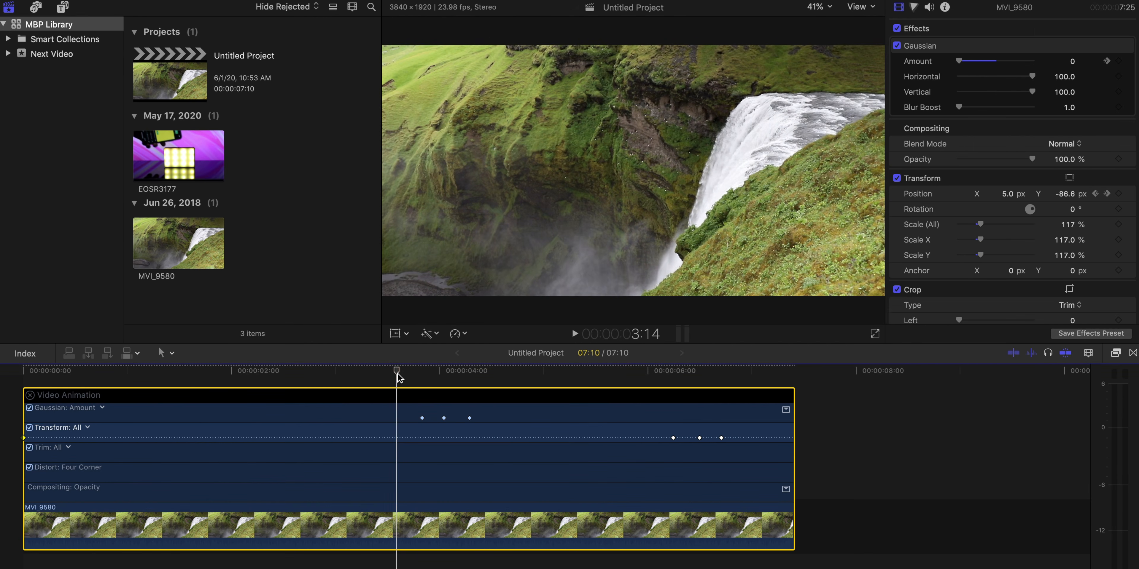
{"action": "left_click", "coordinate": [416, 375]}
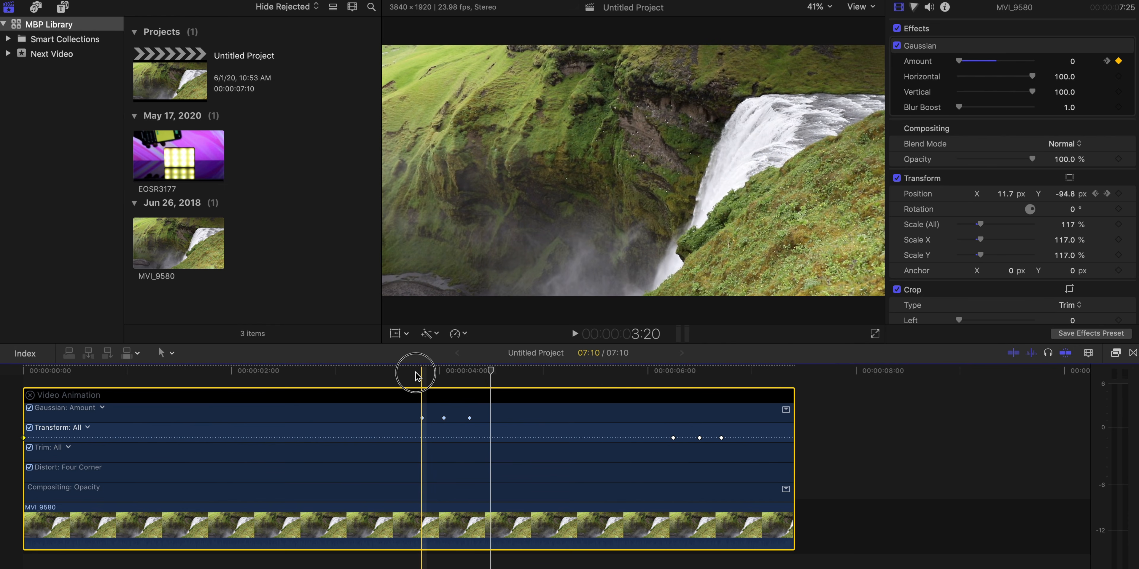
{"action": "left_click_drag", "start_coordinate": [423, 375], "coordinate": [471, 379]}
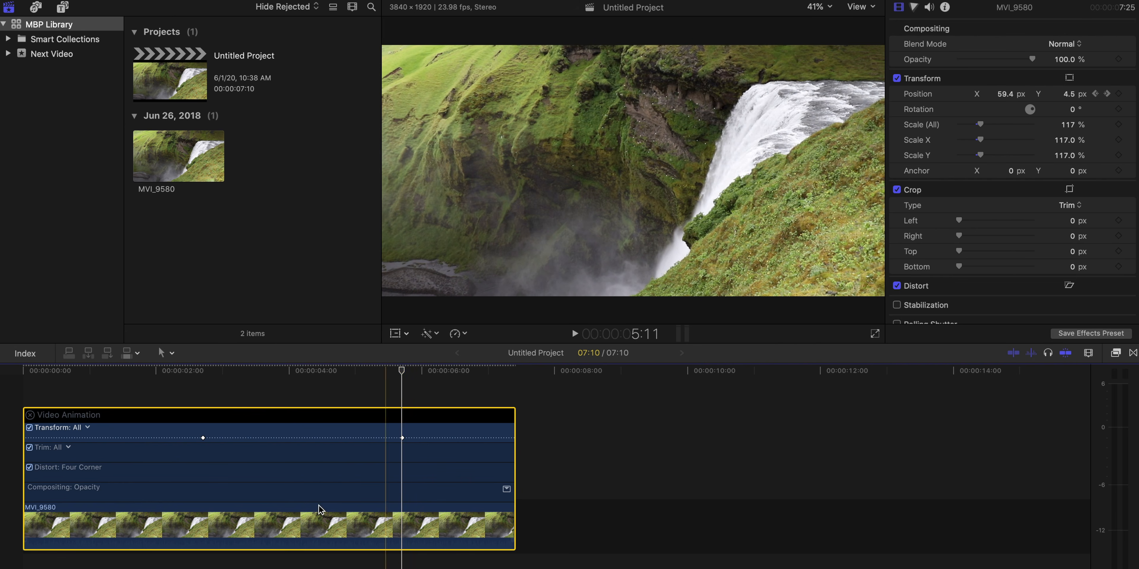
- Spread the waterfall clip's two transform keyframes to the clip's very start and end, and play back the slow pan
{"action": "left_click_drag", "start_coordinate": [402, 438], "coordinate": [549, 432]}
{"action": "left_click_drag", "start_coordinate": [203, 438], "coordinate": [23, 437]}
{"action": "left_click", "coordinate": [72, 371]}
{"action": "key", "text": "space"}
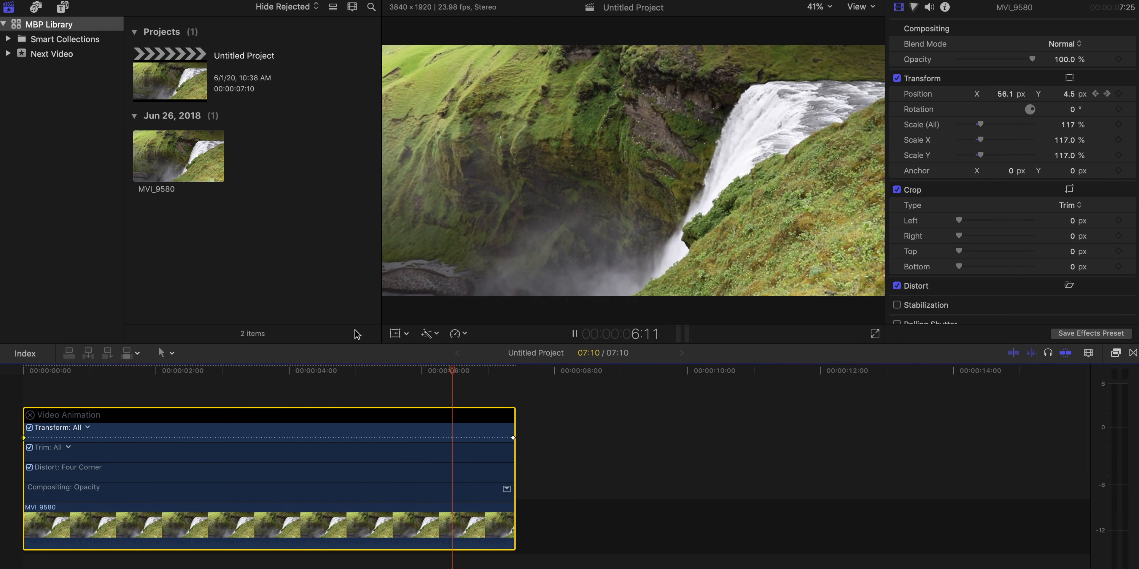
{"action": "left_click", "coordinate": [101, 377]}
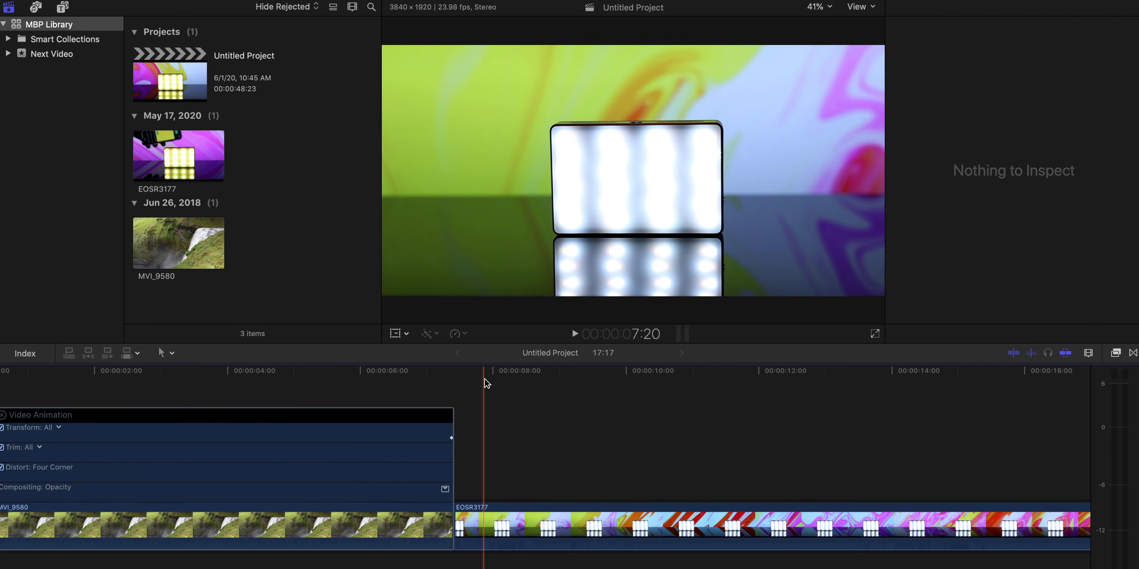
- Preview the EOSR3177 clip, show its video animation and add a Scale (All) keyframe at 8:12 with 114%
{"action": "left_click", "coordinate": [484, 378]}
{"action": "key", "text": "space"}
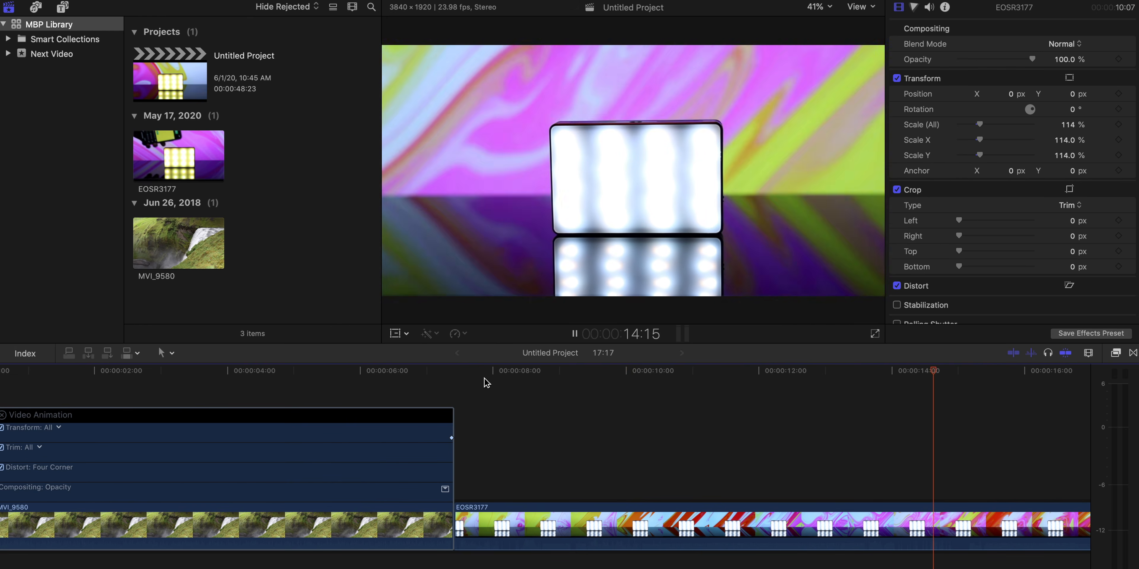
{"action": "left_click", "coordinate": [615, 427]}
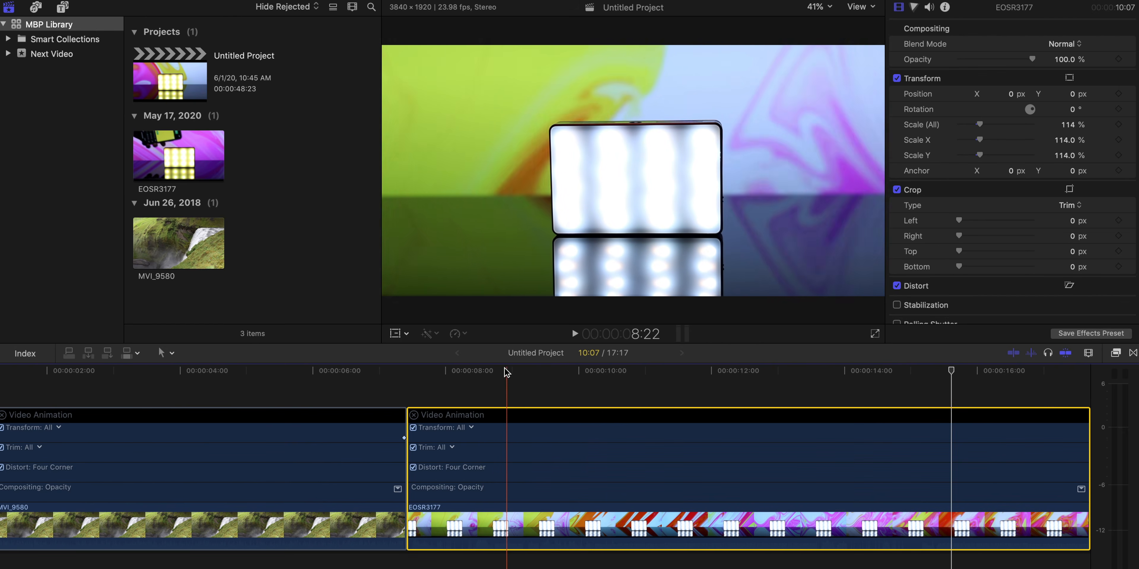
{"action": "left_click", "coordinate": [481, 372]}
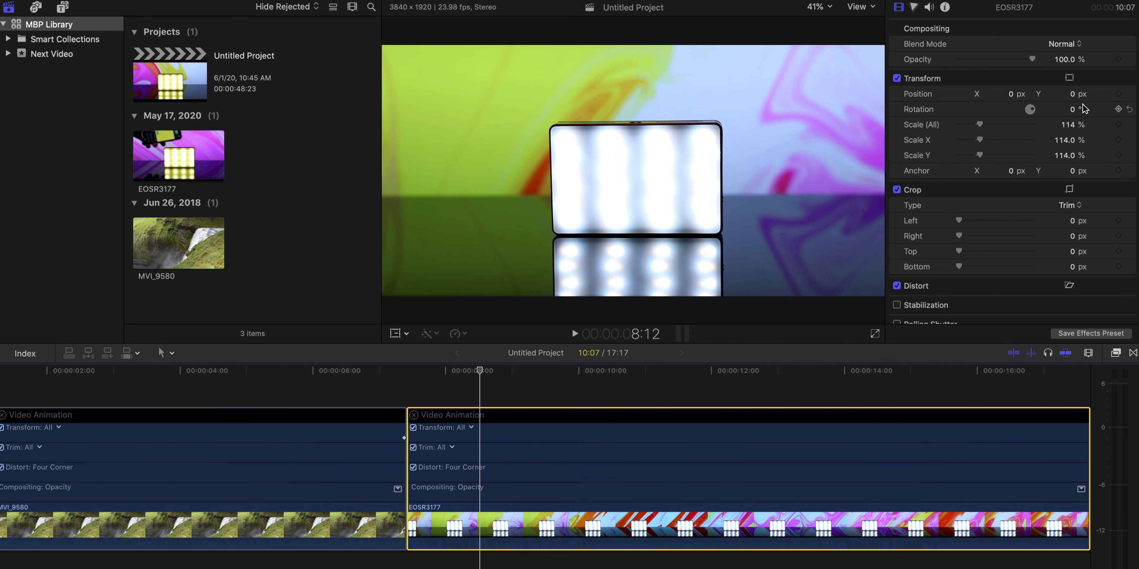
{"action": "left_click", "coordinate": [1119, 125]}
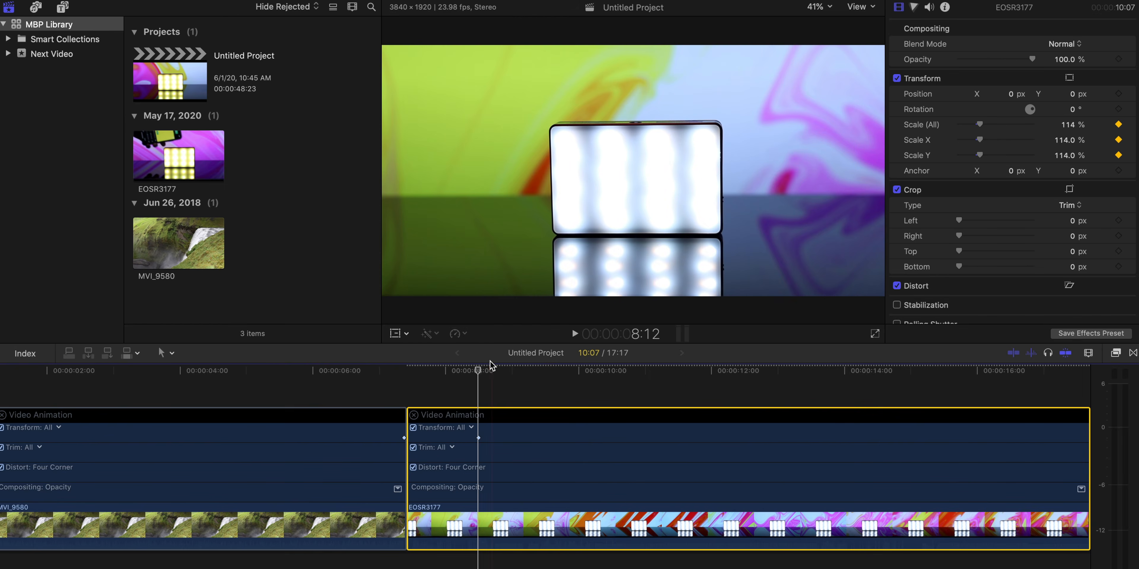
- Set the EOSR3177 clip's Scale (All) to 138% at 9:15 and its Y position to 75 px
{"action": "left_click", "coordinate": [553, 370]}
{"action": "left_click_drag", "start_coordinate": [1070, 126], "coordinate": [1067, 124]}
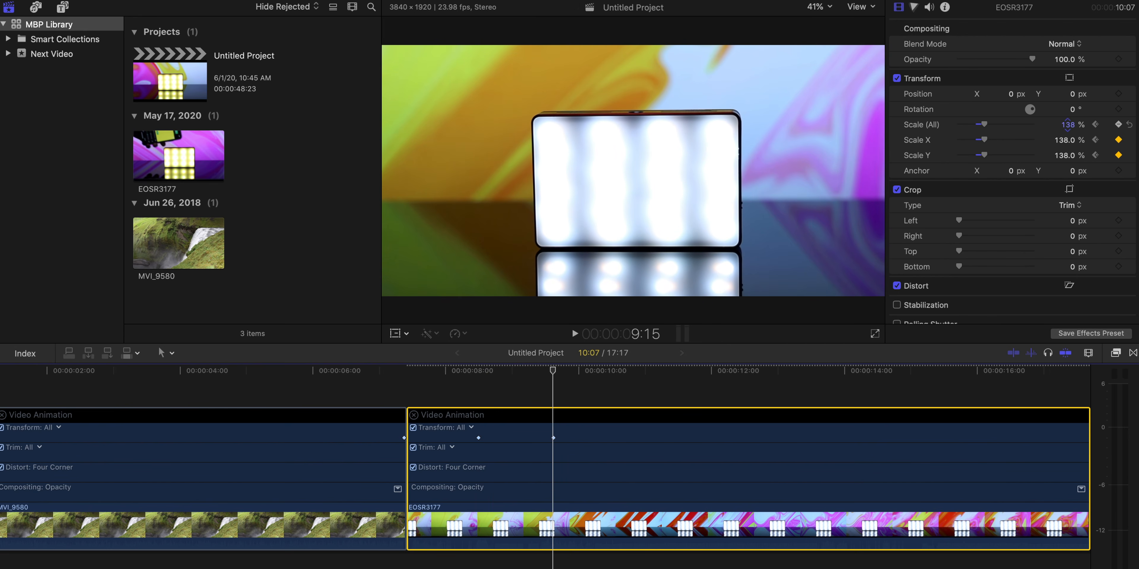
{"action": "left_click_drag", "start_coordinate": [1072, 94], "coordinate": [1072, 79]}
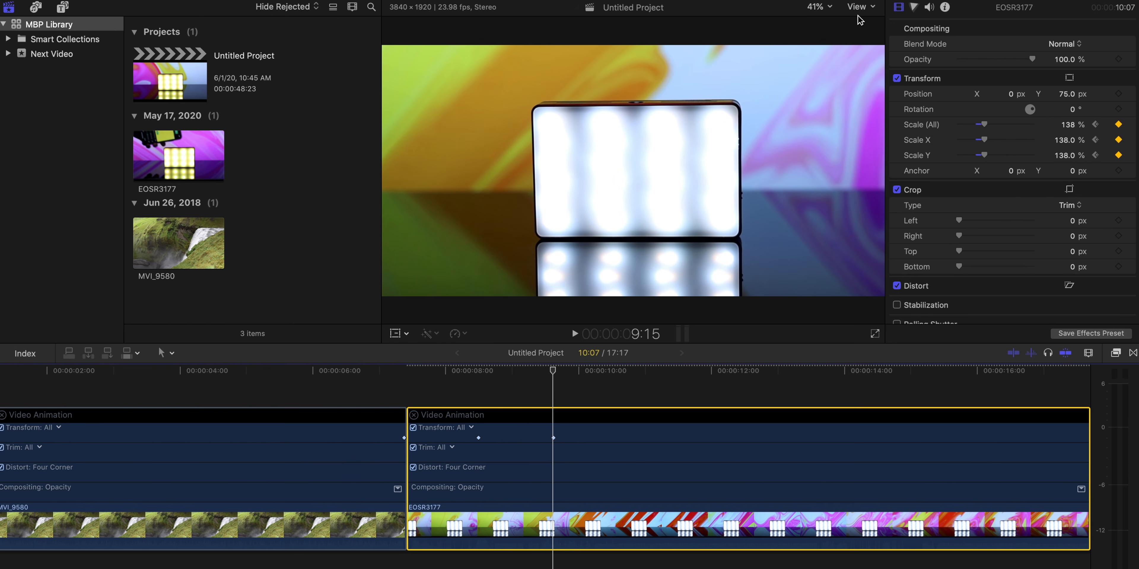
- Show the horizon overlay in the viewer and check the light panel's framing at the 8:12 keyframe
{"action": "left_click", "coordinate": [859, 8]}
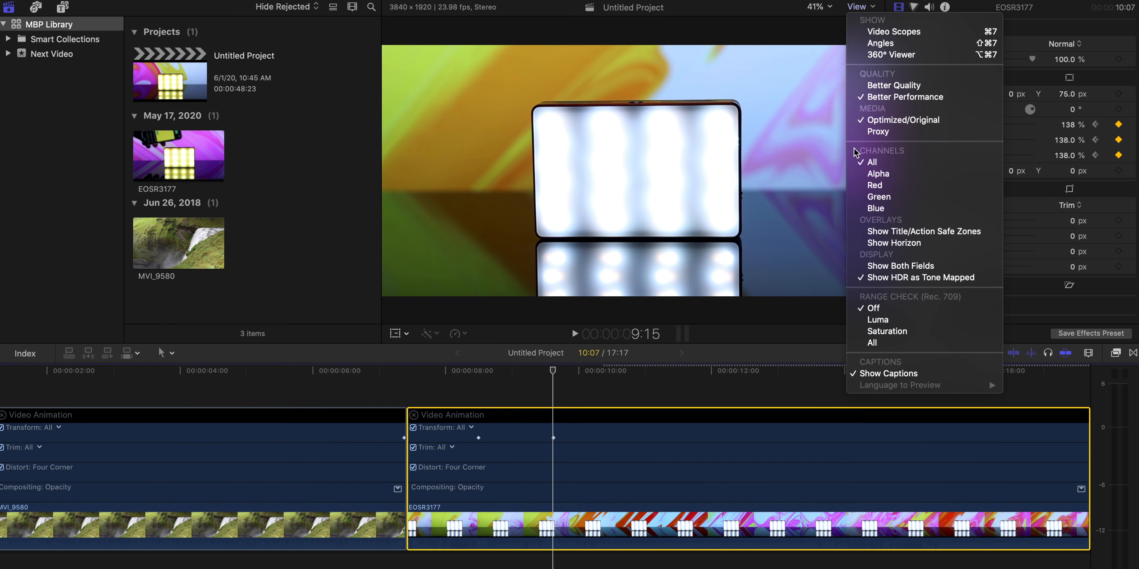
{"action": "left_click", "coordinate": [857, 244]}
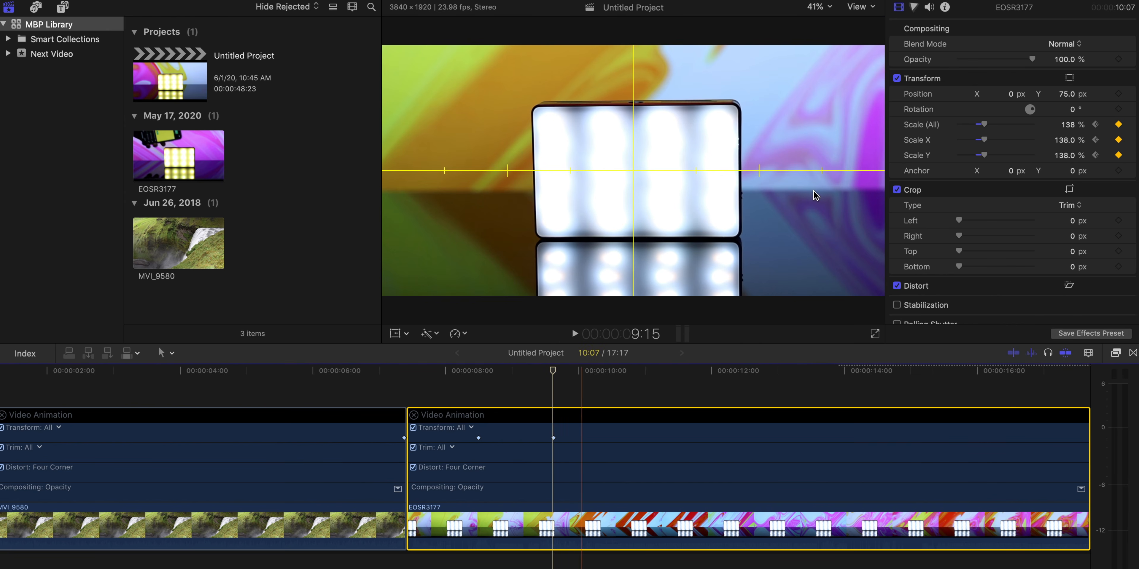
{"action": "left_click", "coordinate": [477, 374]}
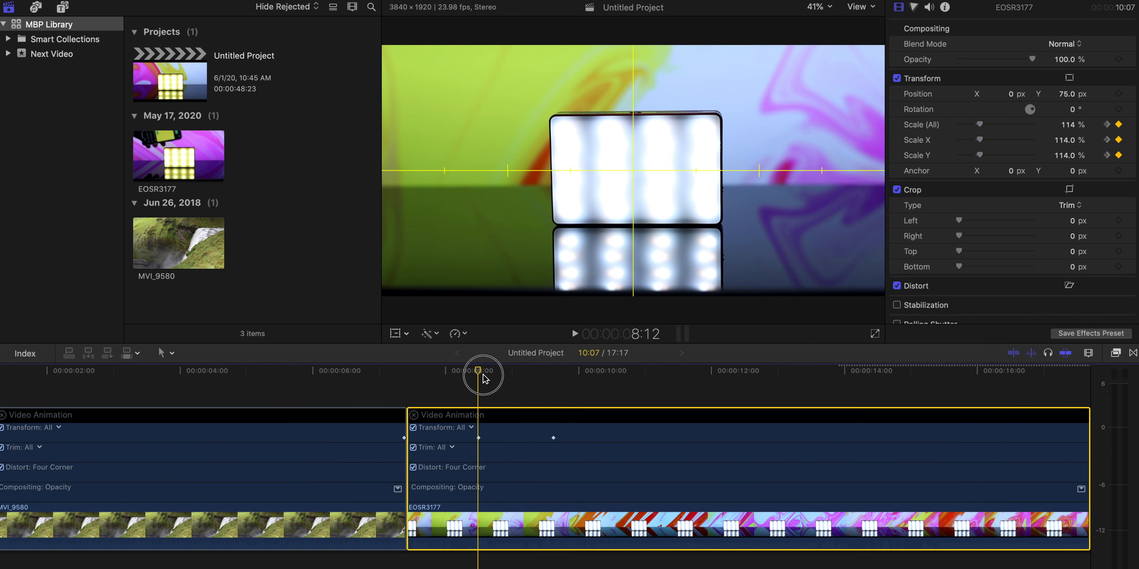
- Move the EOSR3177 clip's first scale keyframe near the clip's start and the second one towards its end
{"action": "left_click_drag", "start_coordinate": [478, 438], "coordinate": [415, 438]}
{"action": "left_click_drag", "start_coordinate": [553, 438], "coordinate": [849, 445]}
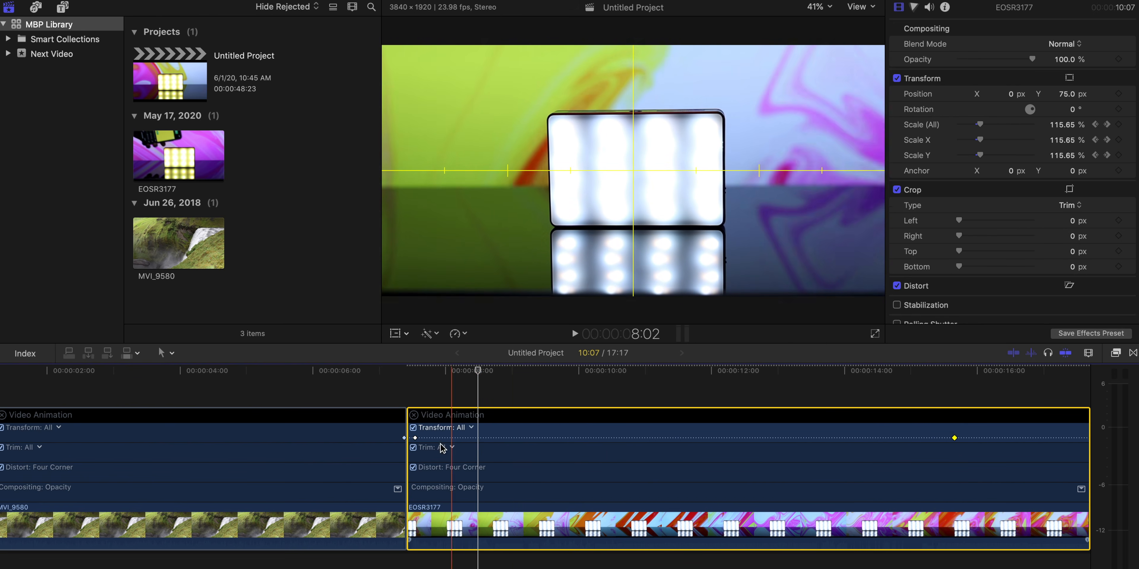
- Play back the slow zoom on the EOSR3177 clip and hide the horizon overlay
{"action": "key", "text": "space"}
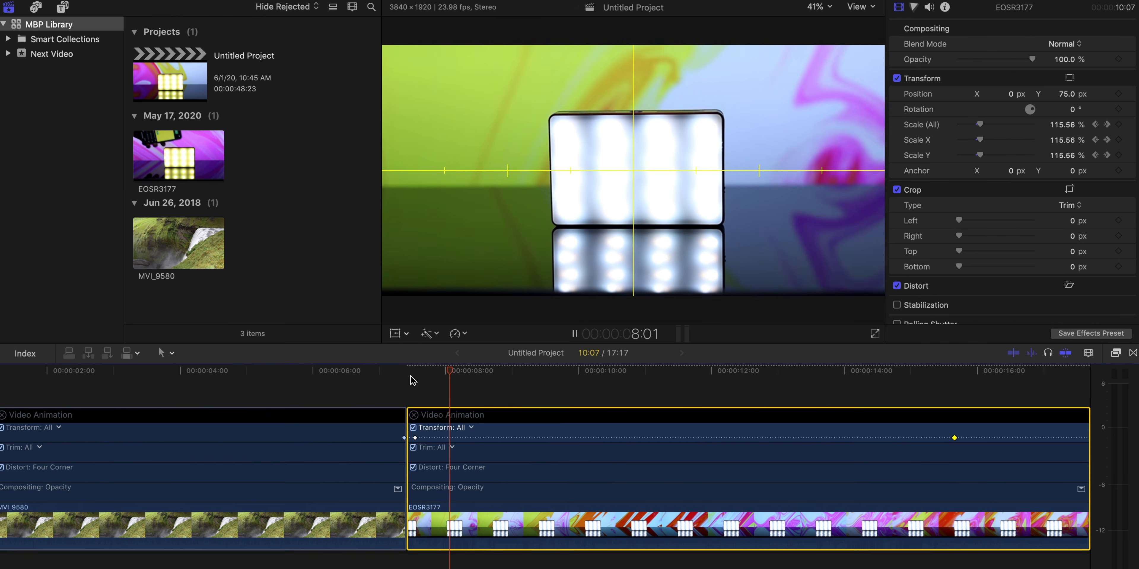
{"action": "left_click", "coordinate": [860, 6]}
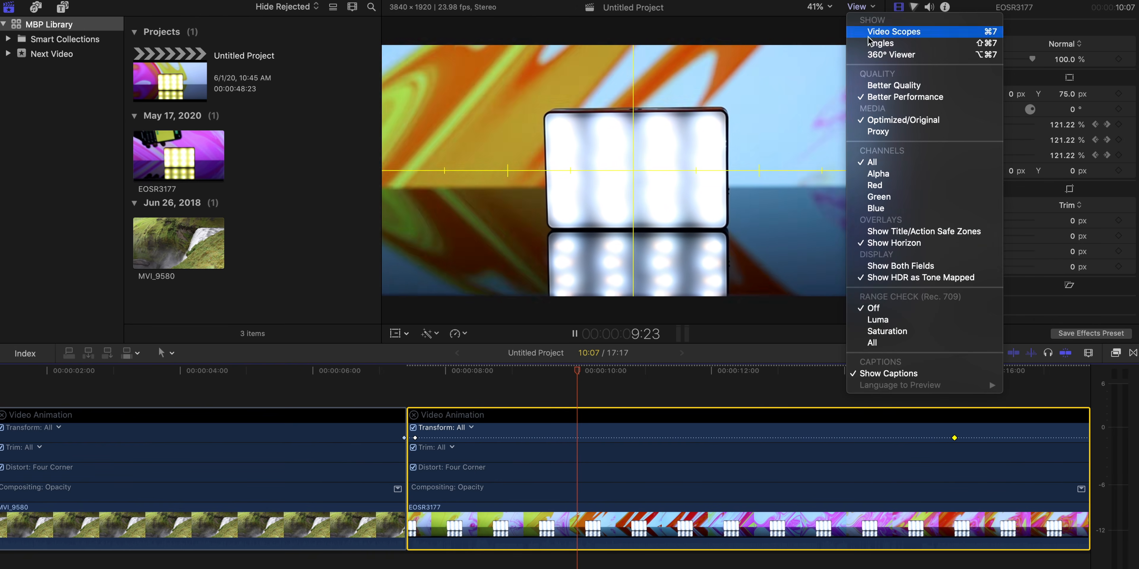
{"action": "left_click", "coordinate": [881, 244]}
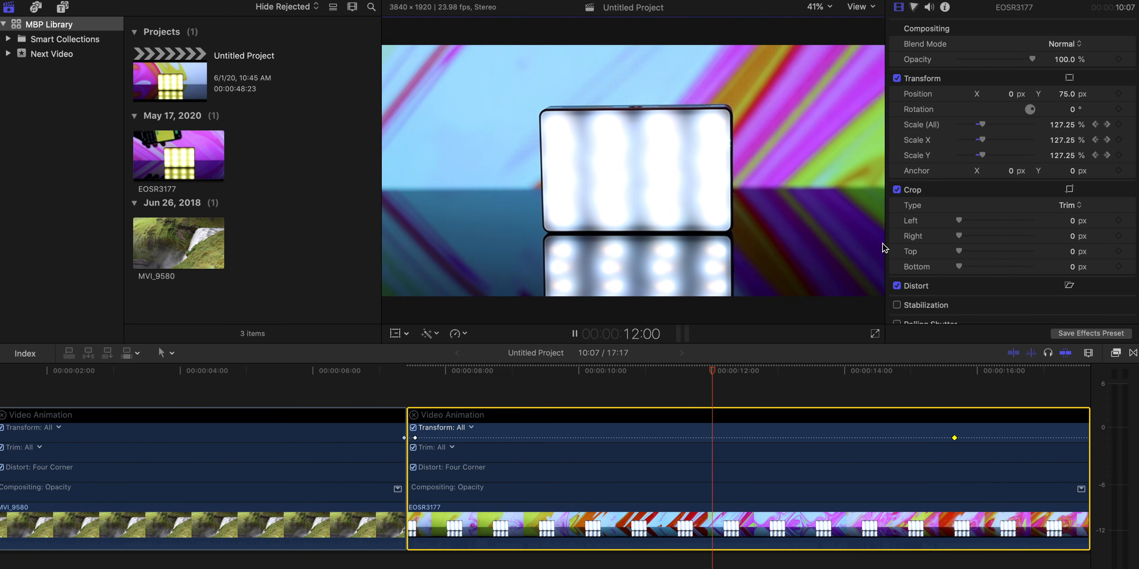